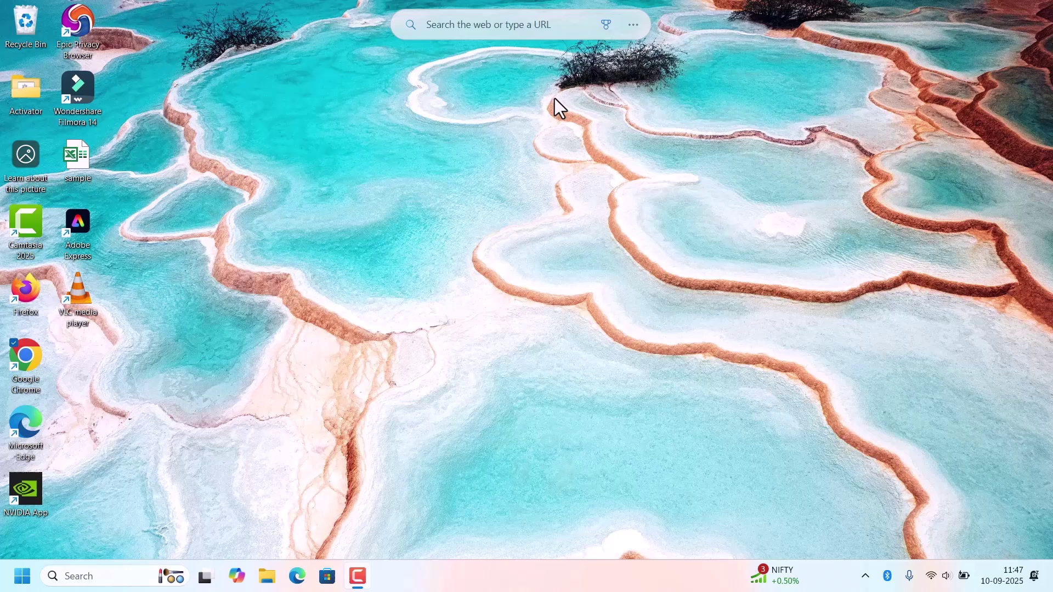
Launch Chrome and go to zoom.us/download to reach the Zoom Download Center.
{"action": "double_click", "coordinate": [26, 362]}
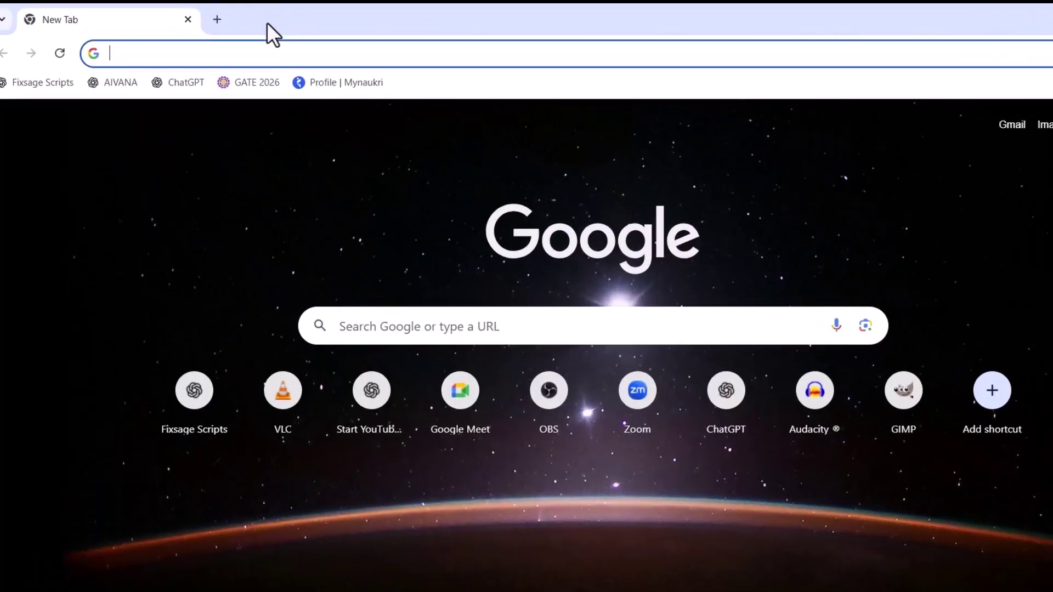
{"action": "type", "text": "zoom."}
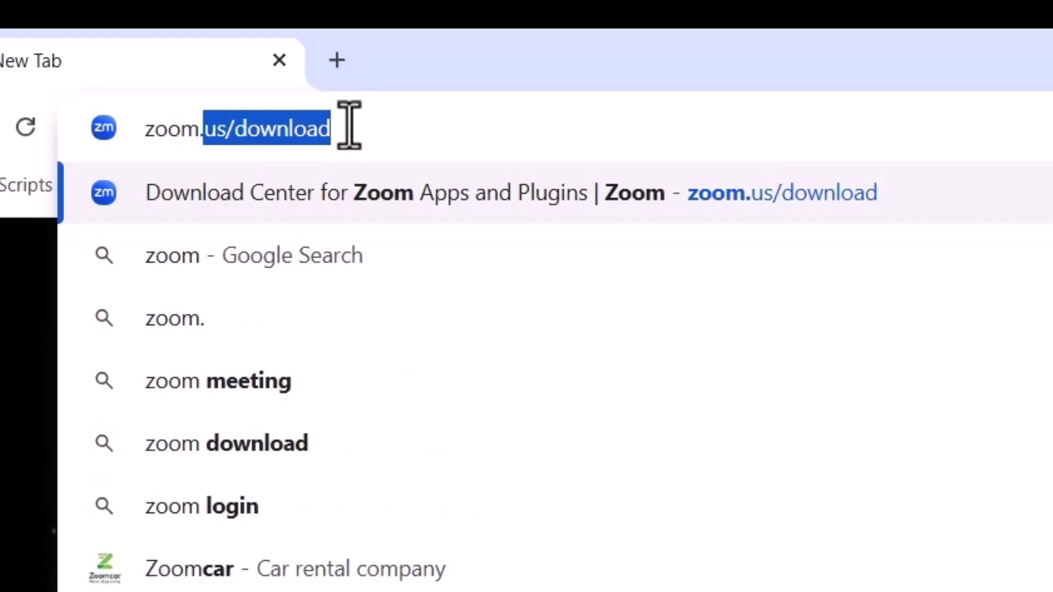
{"action": "type", "text": "us/"}
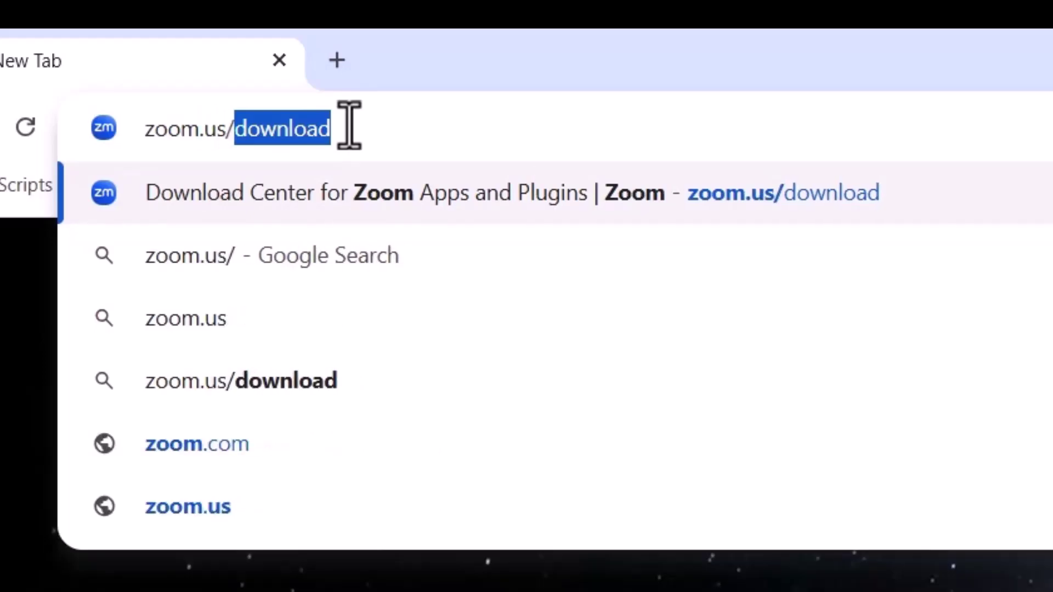
{"action": "type", "text": "download"}
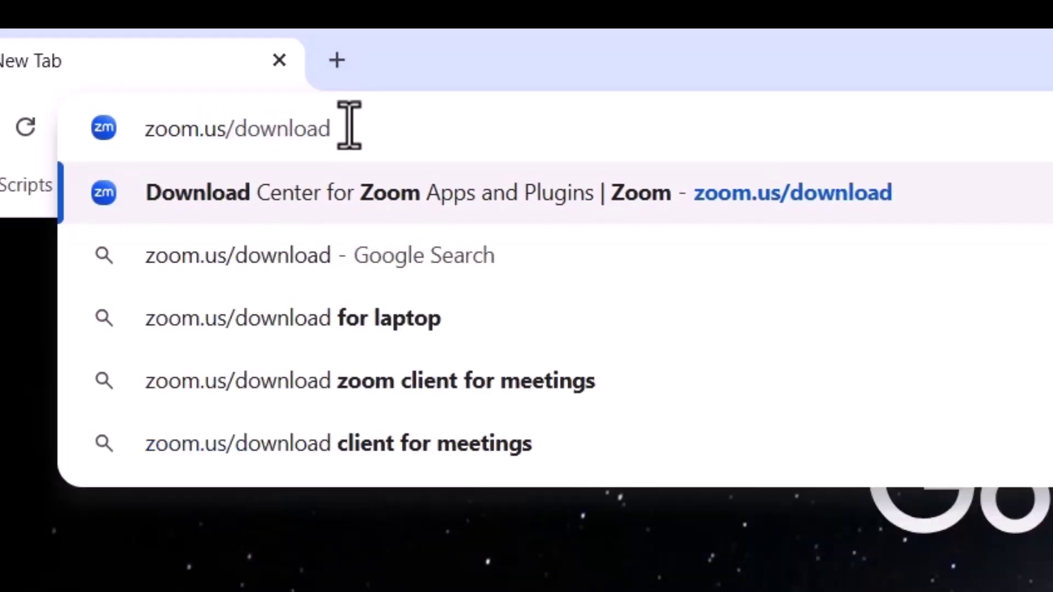
{"action": "key", "text": "Return"}
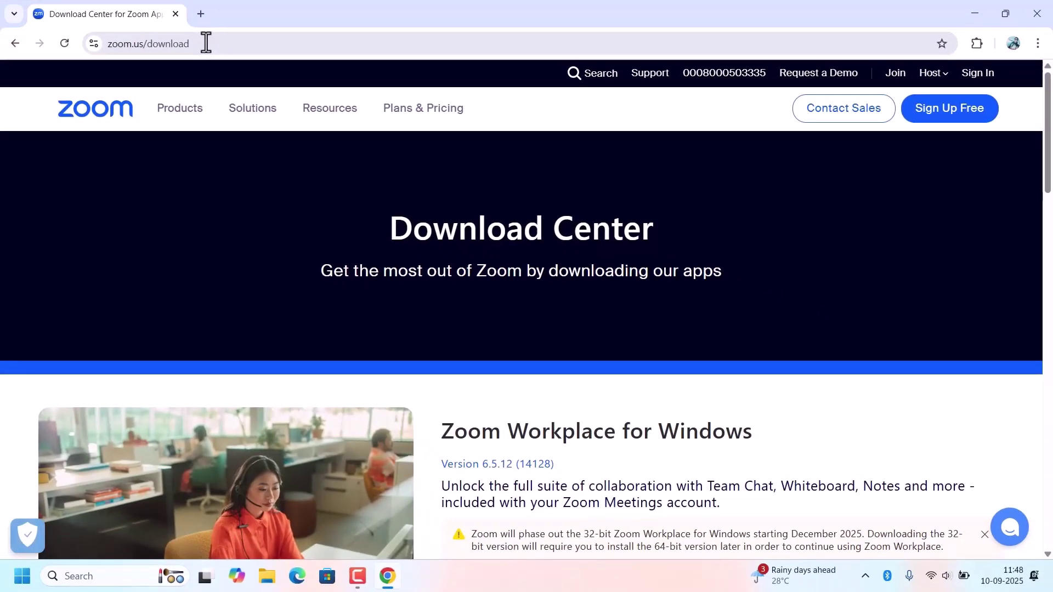
{"action": "scroll", "coordinate": [629, 260], "scroll_direction": "down", "scroll_amount": 2}
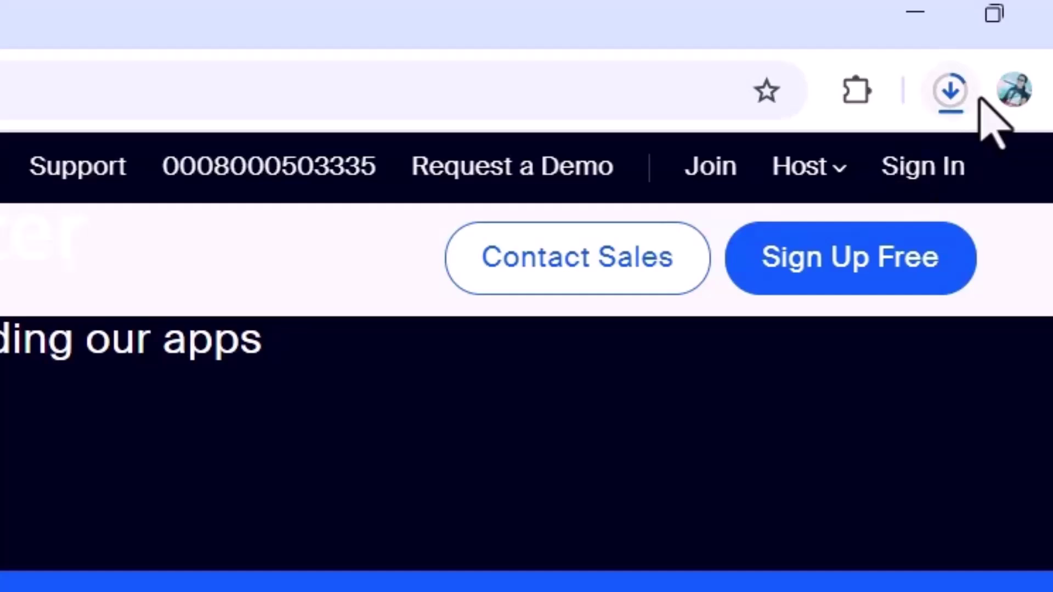
Run ZoomInstallerFull.exe from Chrome's download history to start the installer.
{"action": "left_click", "coordinate": [951, 93]}
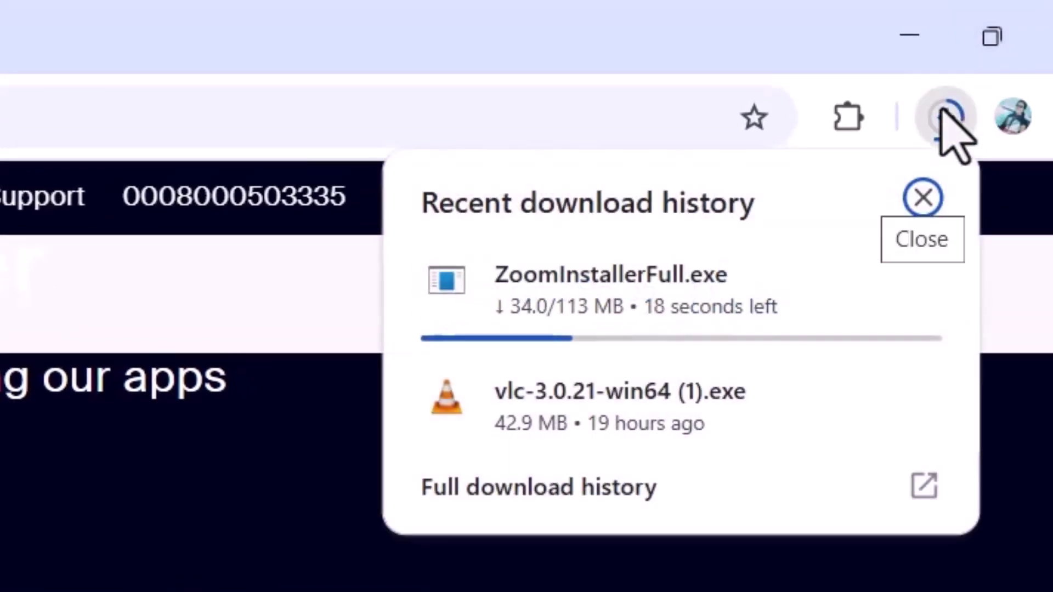
{"action": "mouse_move", "coordinate": [659, 288]}
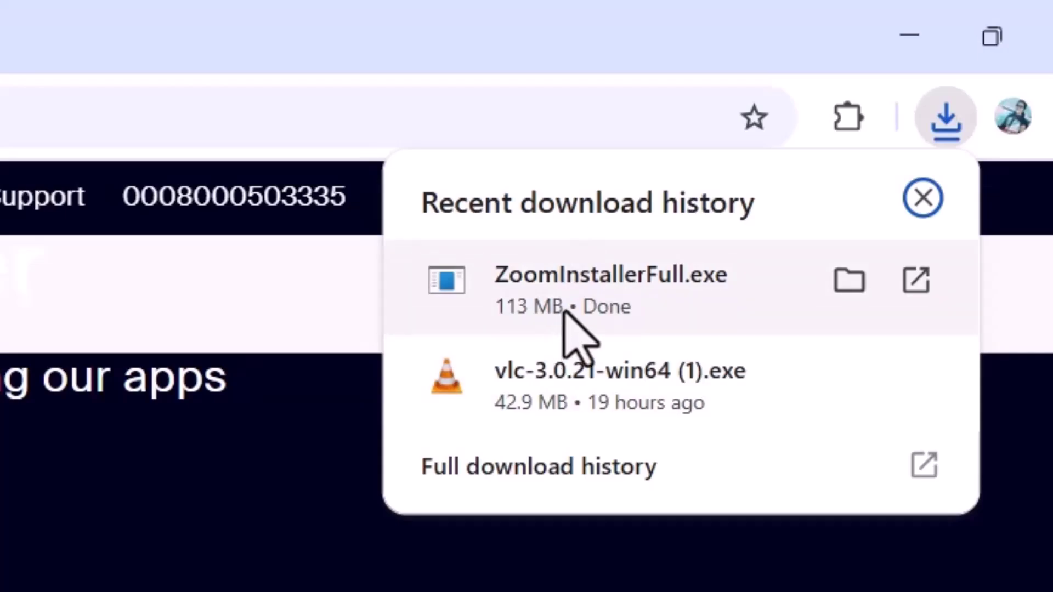
{"action": "left_click", "coordinate": [565, 312]}
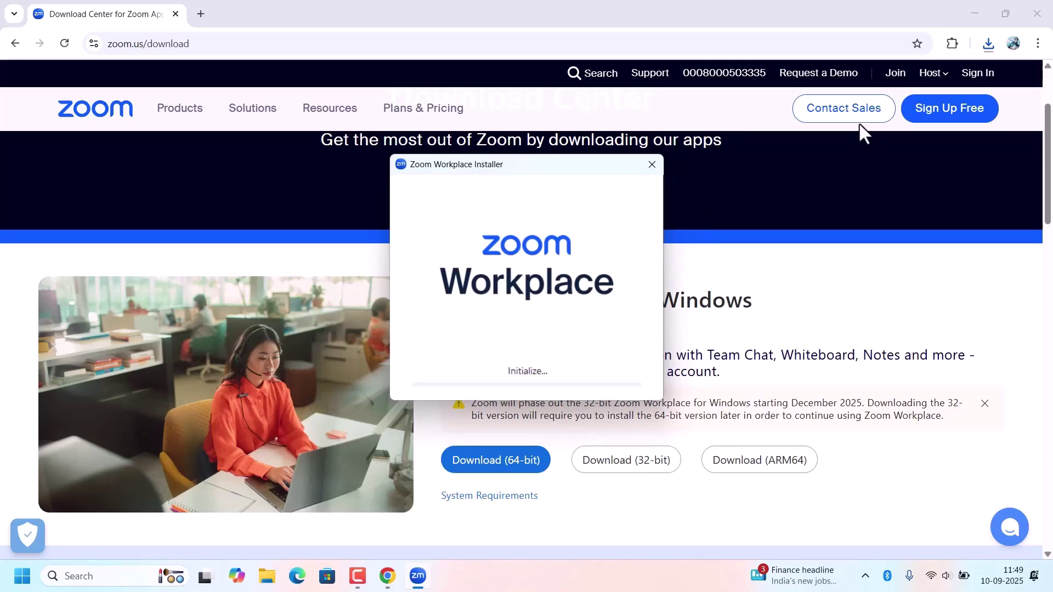
Close Chrome, turn off 'Automatically keep Zoom Workplace app up to date' and finish with Done.
{"action": "left_click", "coordinate": [1037, 13]}
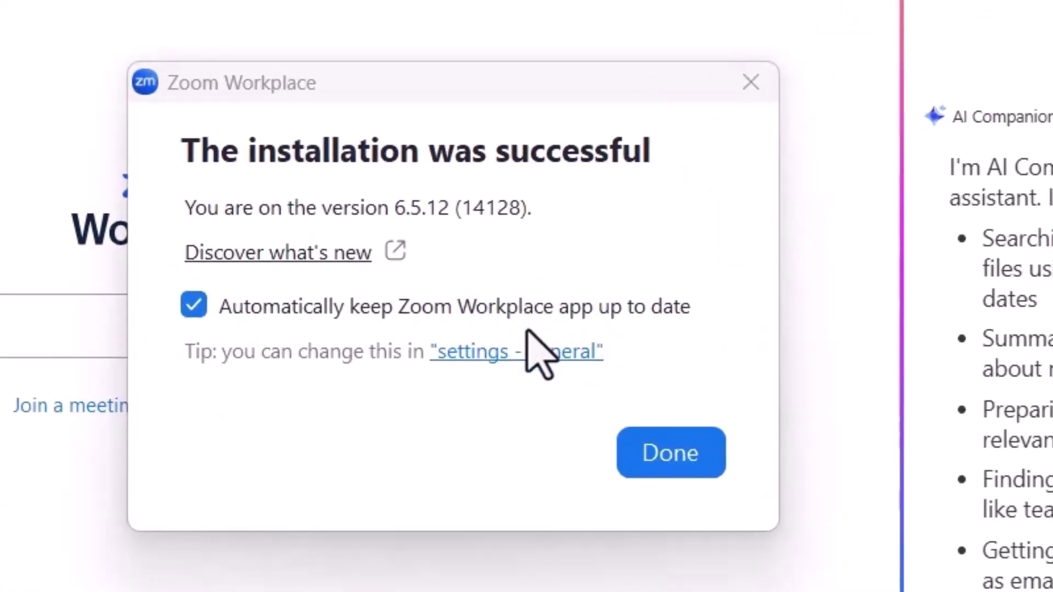
{"action": "left_click", "coordinate": [198, 310]}
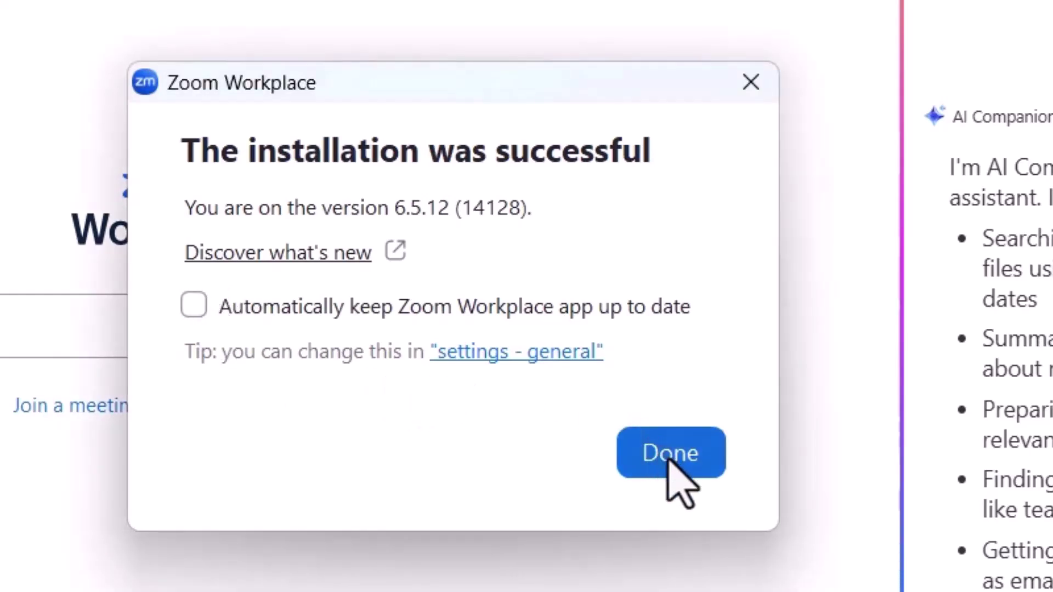
{"action": "left_click", "coordinate": [670, 455]}
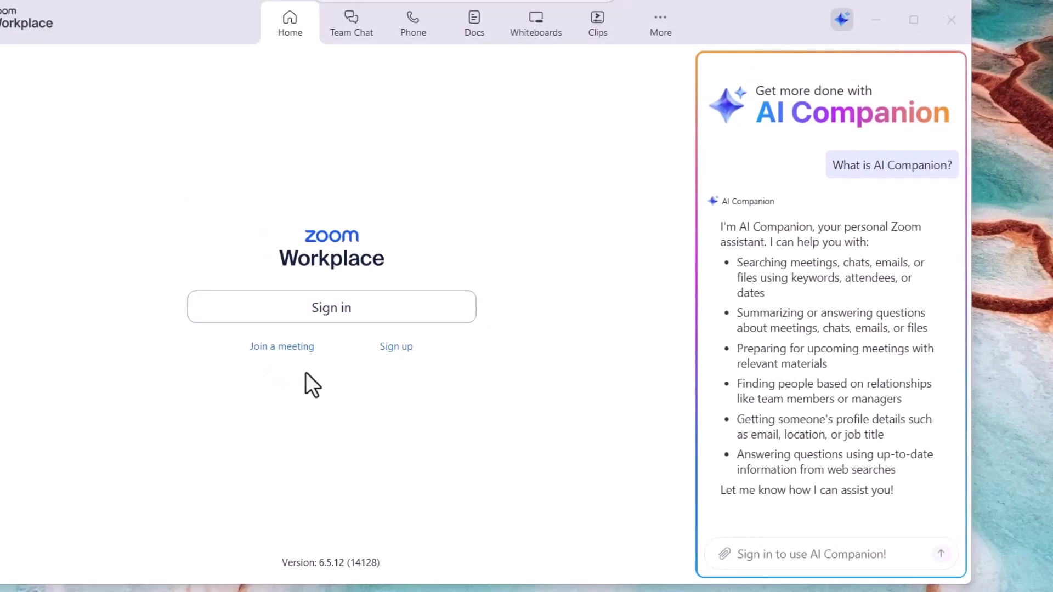
Choose 'Join a meeting' on the Zoom Workplace sign-in screen.
{"action": "left_click", "coordinate": [260, 358]}
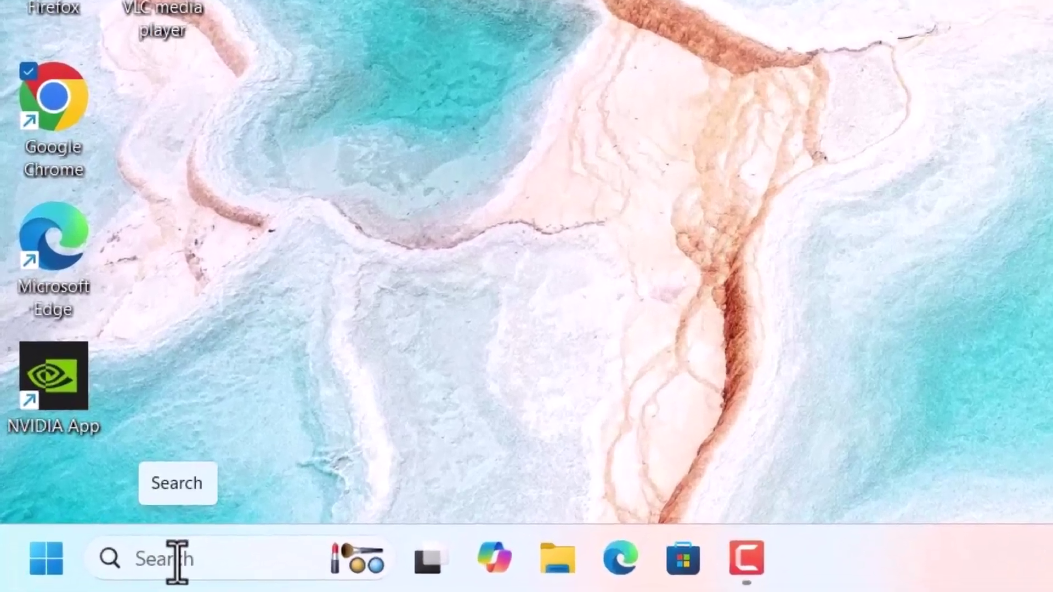
Search Windows for 'zoom' and pin Zoom Workplace to the taskbar.
{"action": "left_click", "coordinate": [177, 560]}
{"action": "type", "text": "zoom"}
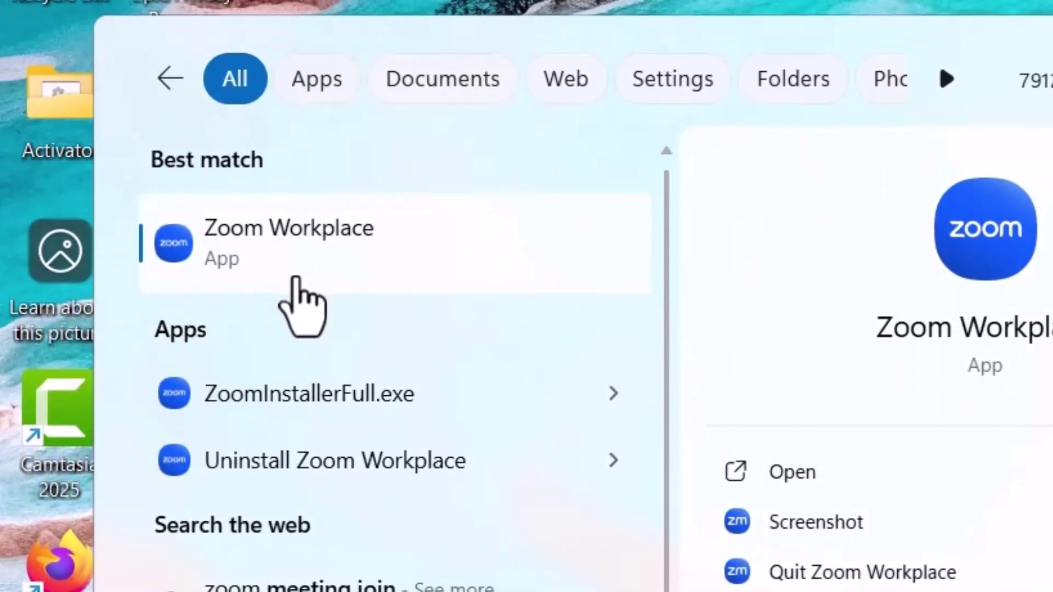
{"action": "right_click", "coordinate": [238, 296]}
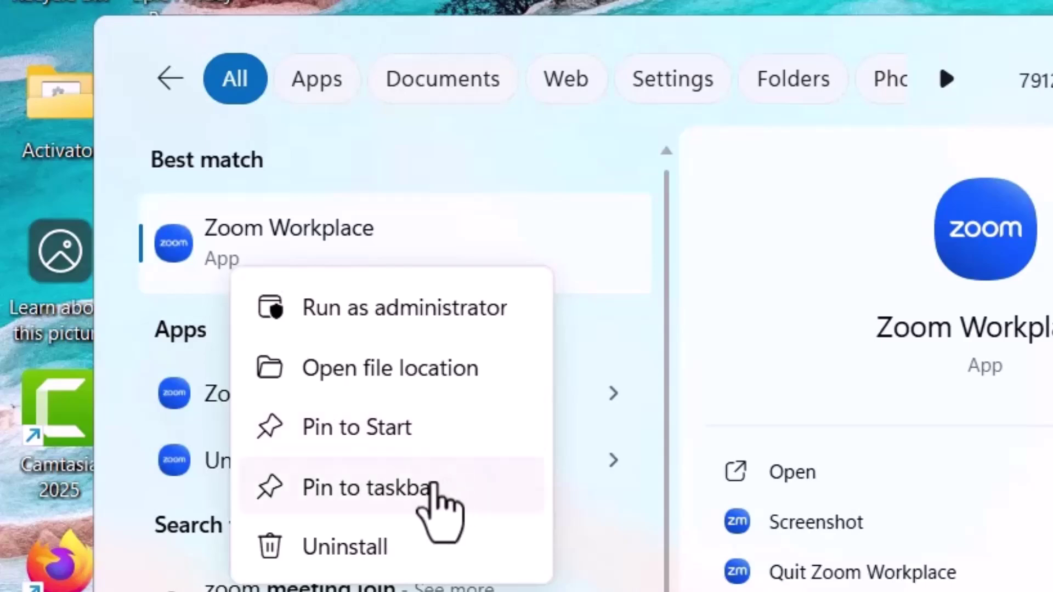
{"action": "left_click", "coordinate": [389, 496]}
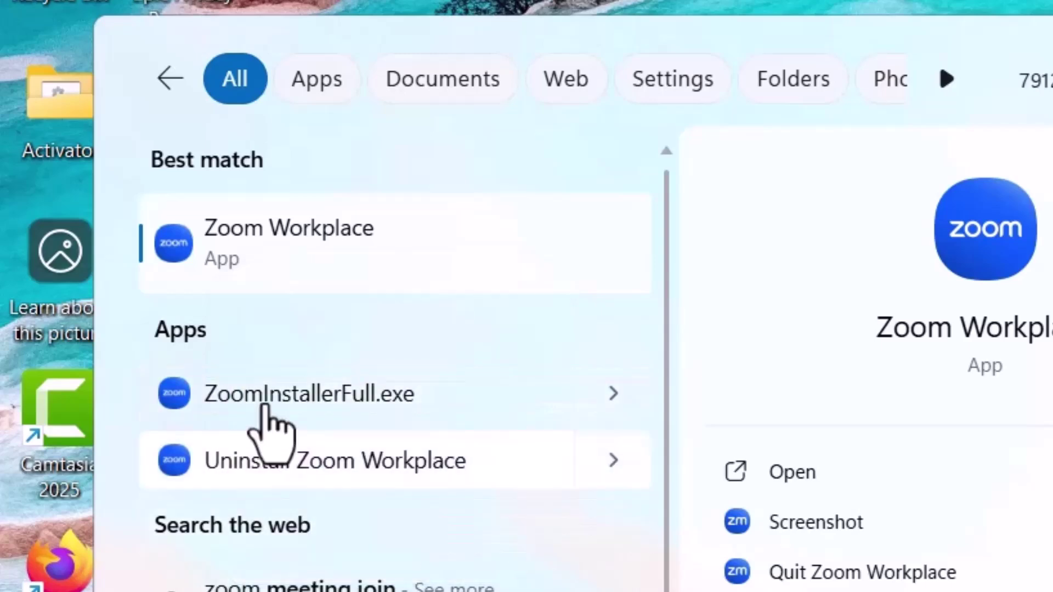
Launch Zoom Workplace from the Start search results.
{"action": "left_click", "coordinate": [273, 247]}
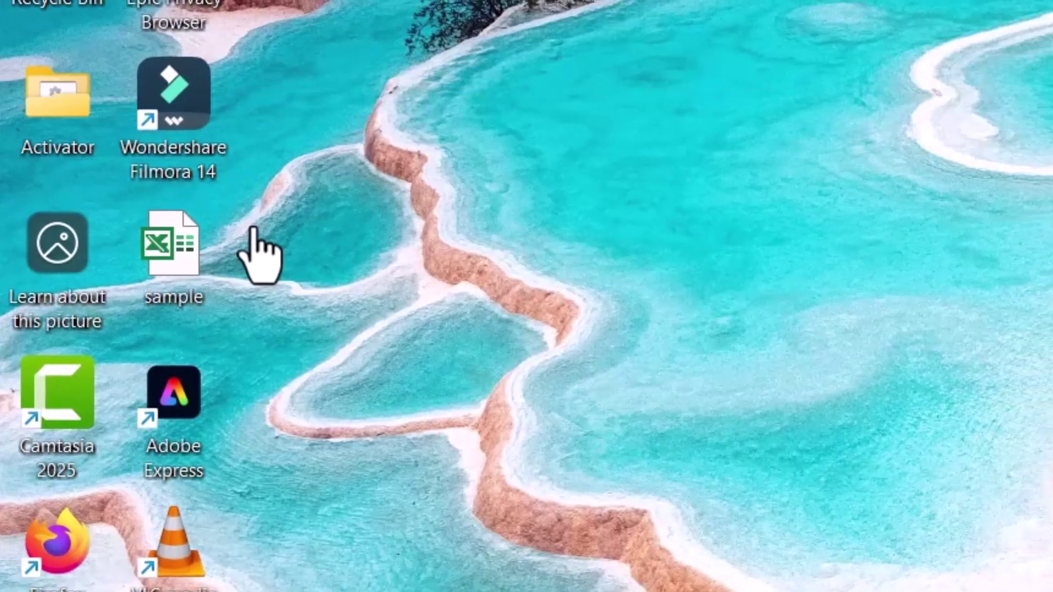